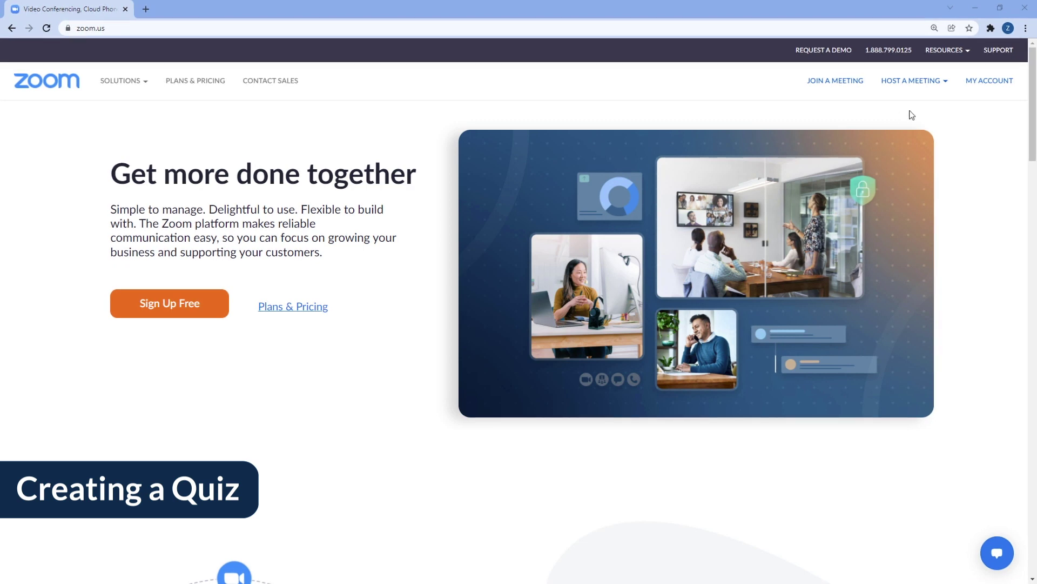
Open the details of the upcoming meeting "Zoom Advanced Polls & Quizzes" in the account's meetings.
left_click(971, 83)
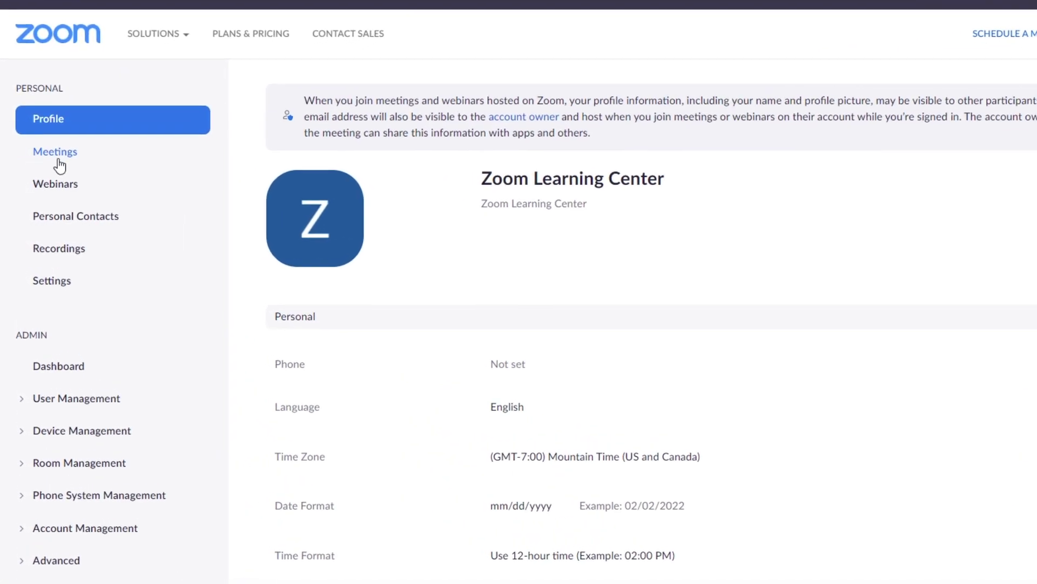
left_click(59, 161)
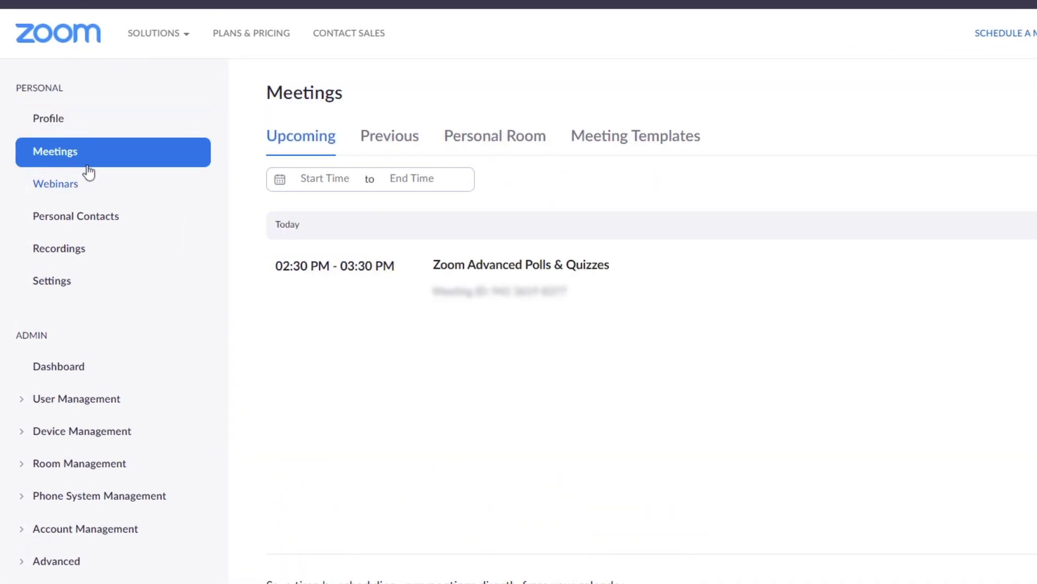
left_click(548, 271)
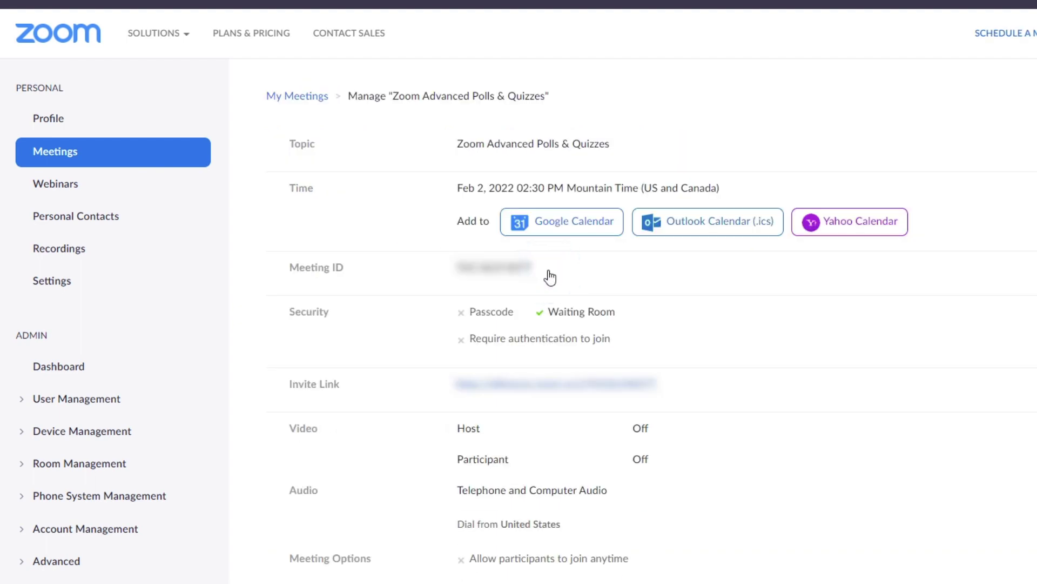
Start creating a new Advanced Polls and Quizzing item among the meeting's polls and quizzes.
scroll(549, 274, "down", 7)
scroll(549, 273, "down", 3)
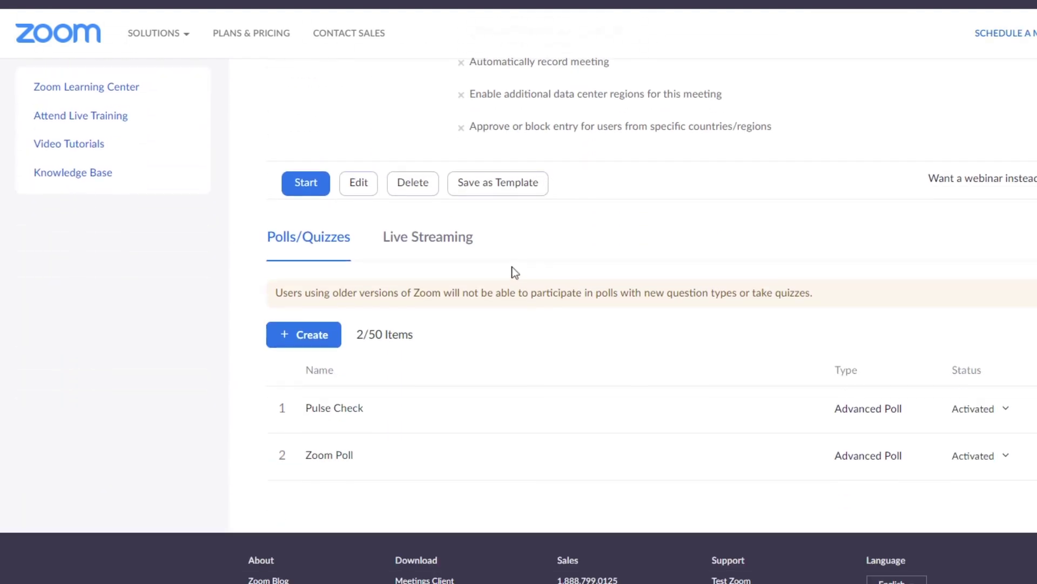
left_click(307, 251)
left_click(326, 346)
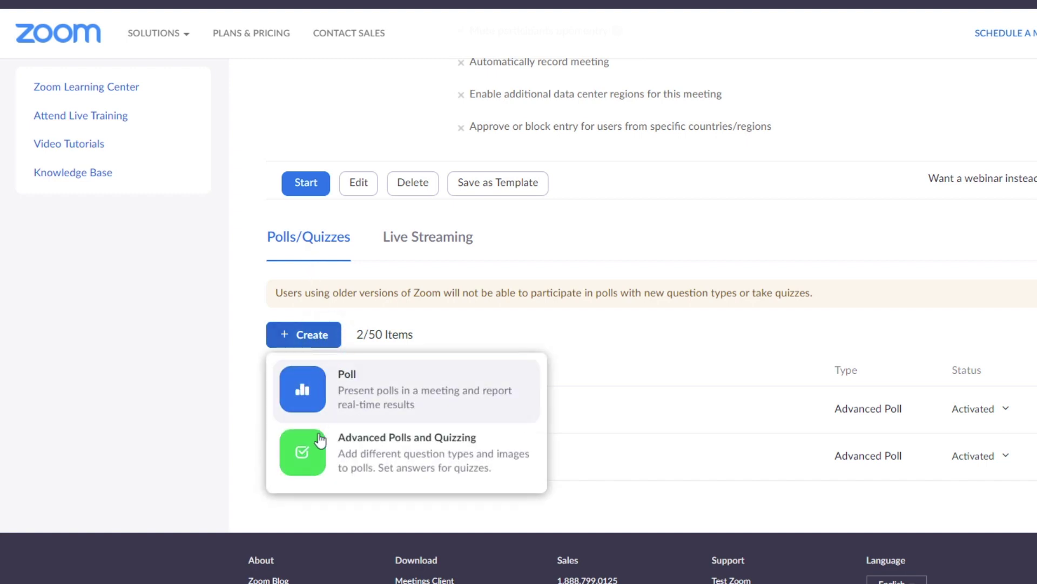
left_click(316, 468)
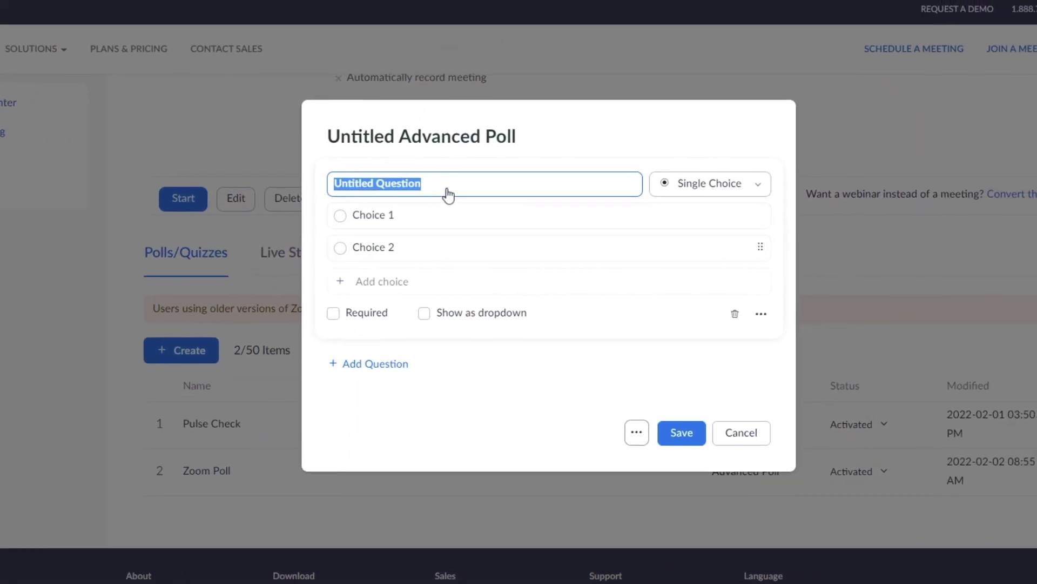
Title the poll "Zoom Quiz" and enter "Where is Zoom headquarters?" as the first question.
left_click(609, 122)
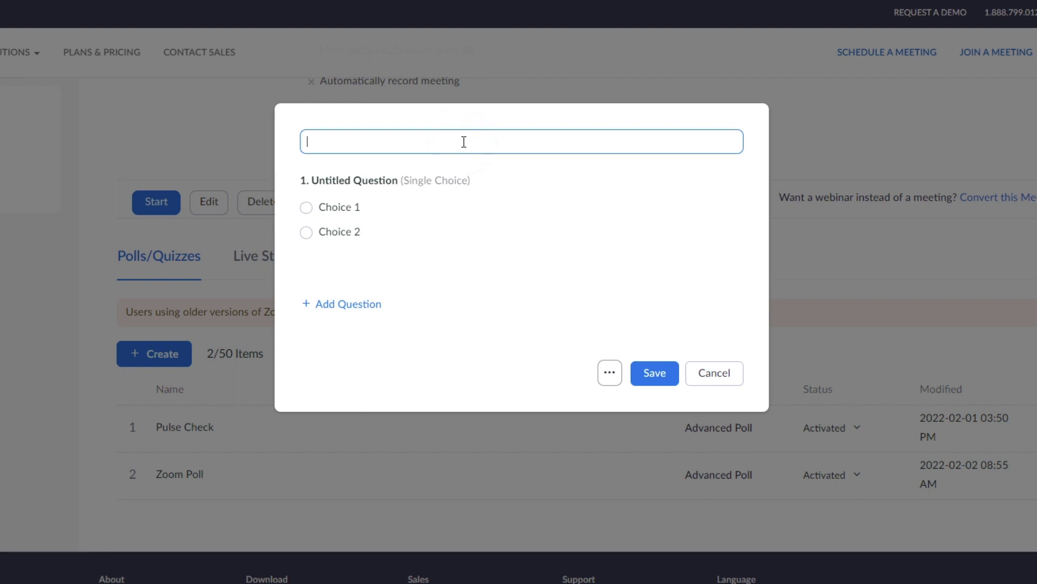
type("Zoom Quiz")
left_click(408, 183)
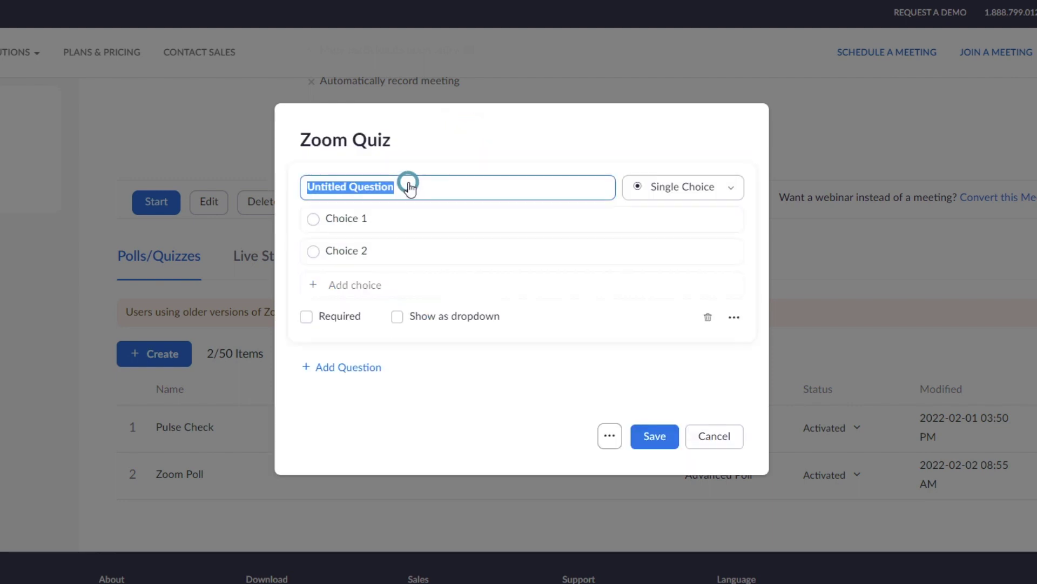
type("Where is Zoom headquarters?")
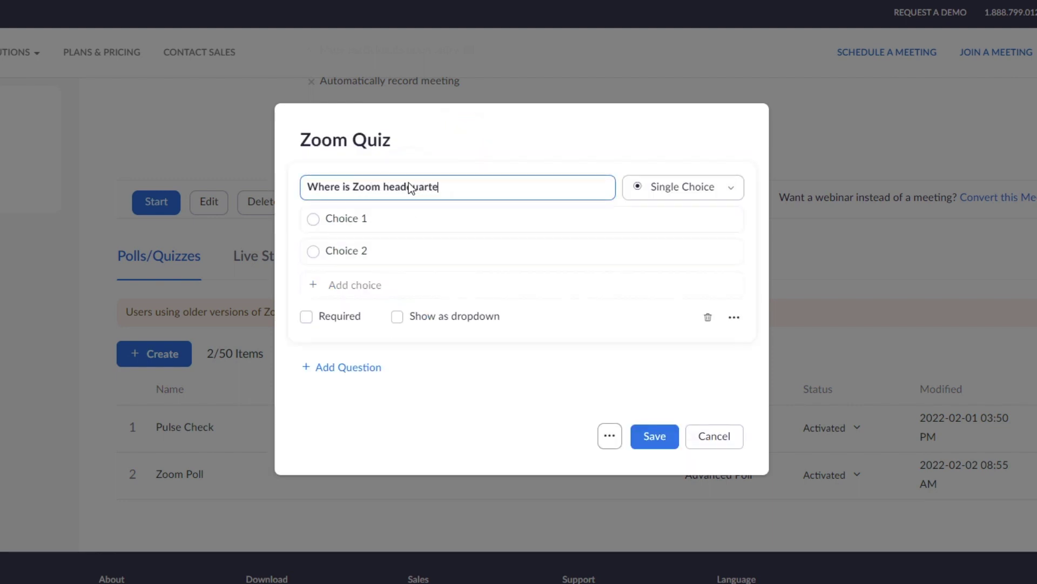
Choose Single Choice for the headquarters question and enter "San Jose" and "San Francisco" as its two choices.
left_click(732, 195)
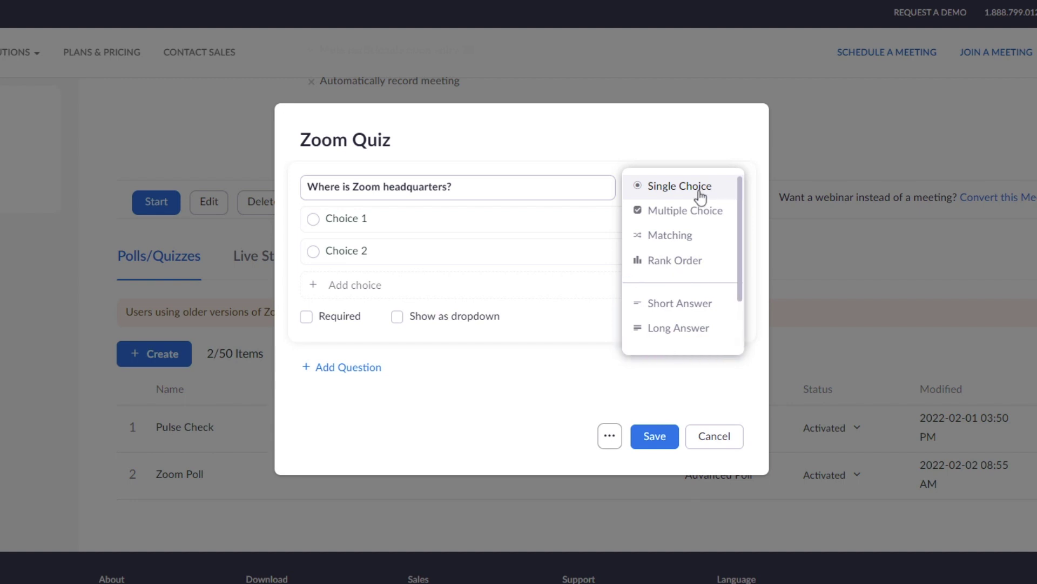
left_click(647, 195)
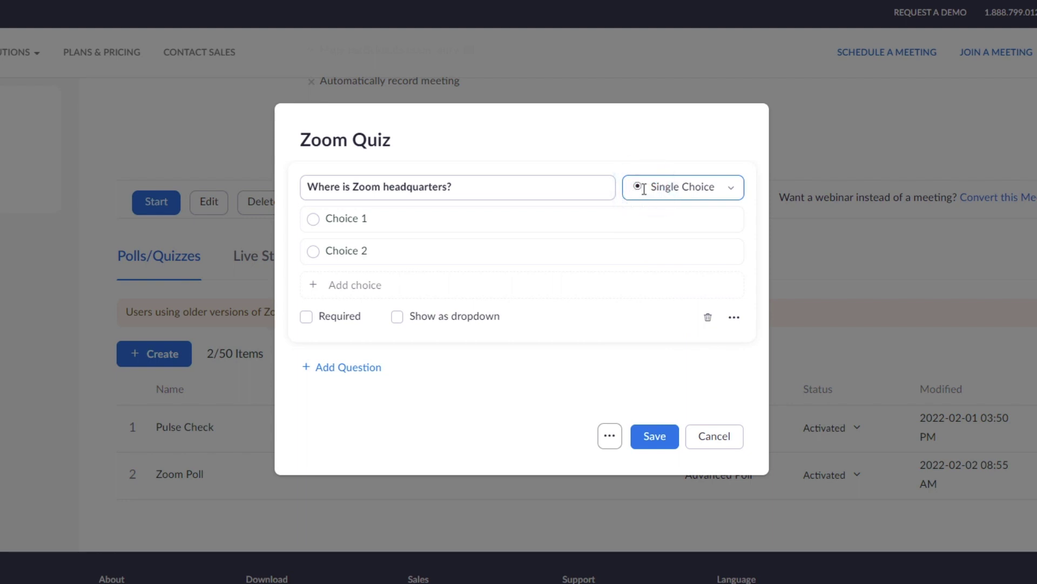
left_click(372, 221)
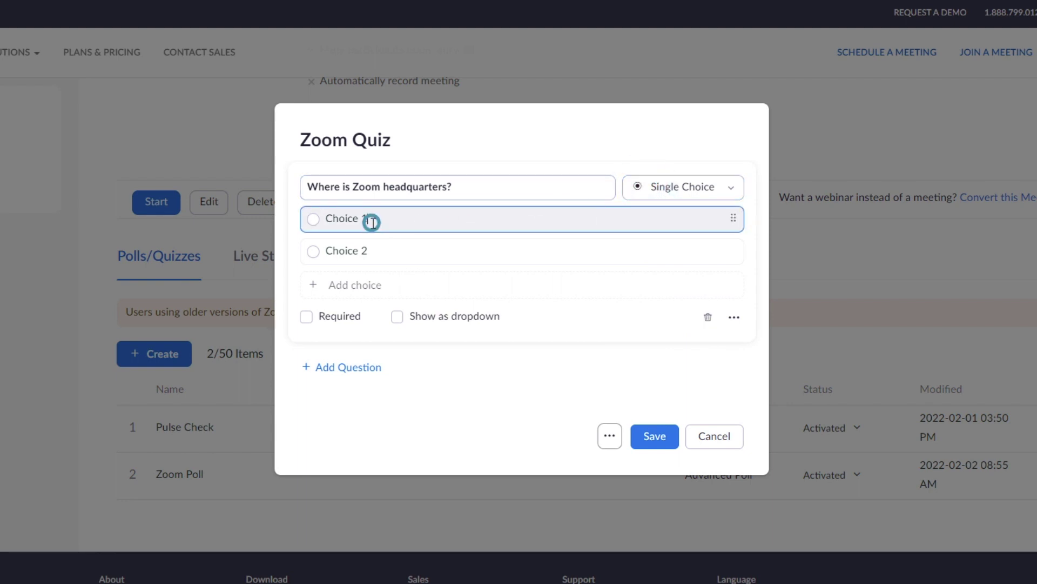
type("San Jose")
left_click(371, 257)
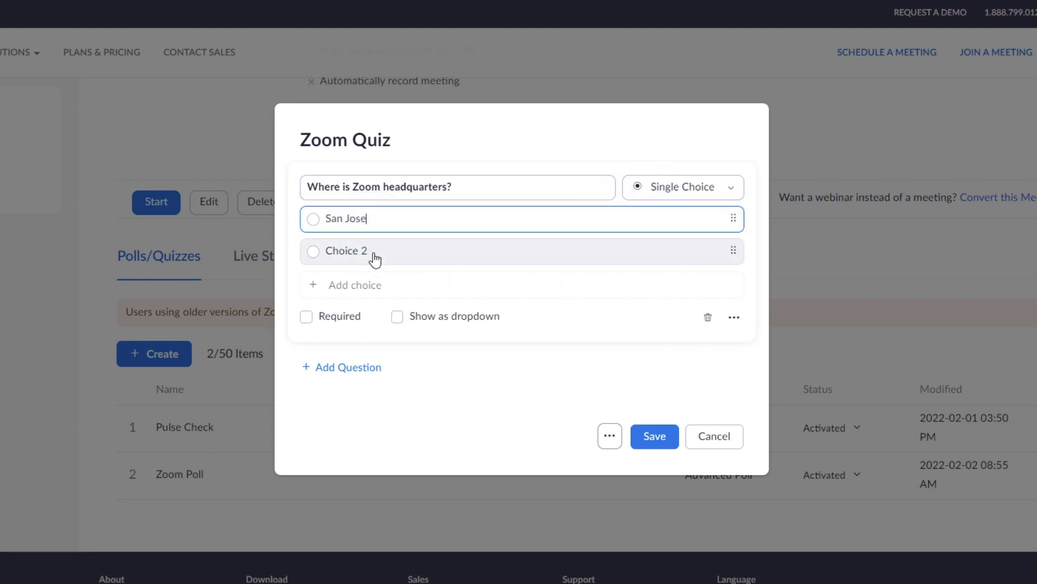
type("San Francisco")
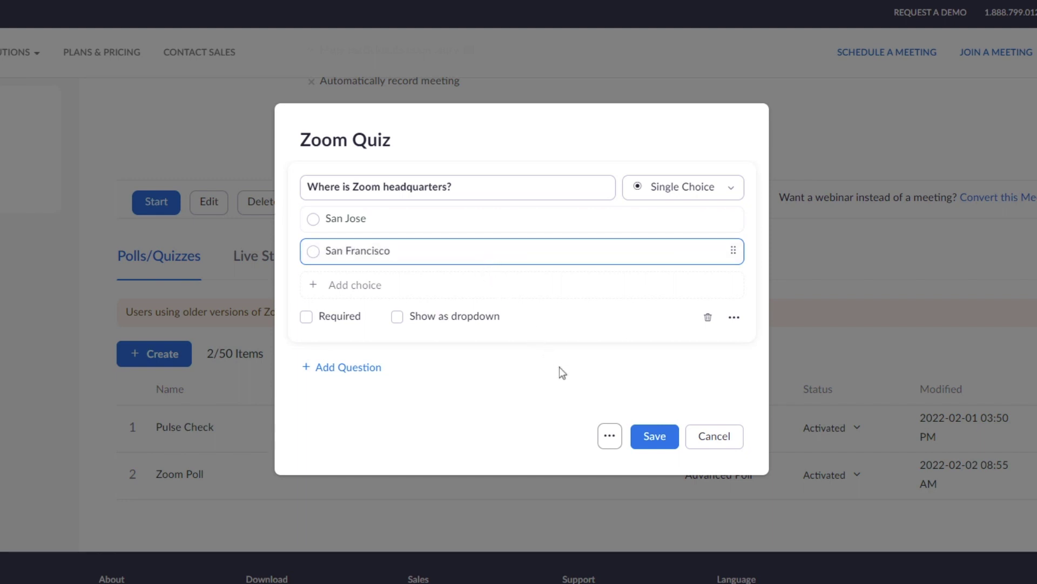
Make the poll a quiz with San Jose as the correct answer, and save it.
left_click(610, 443)
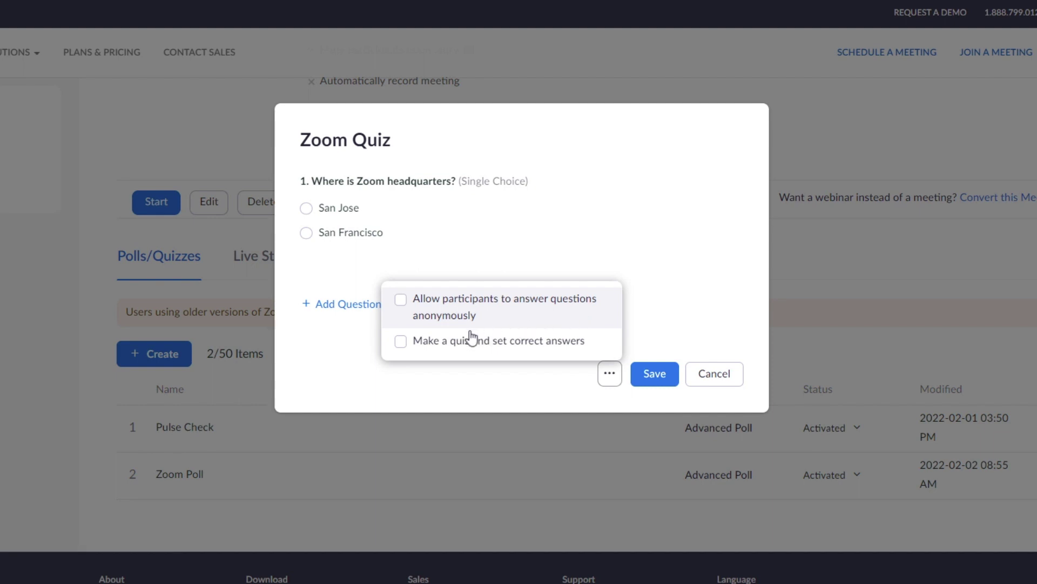
left_click(401, 343)
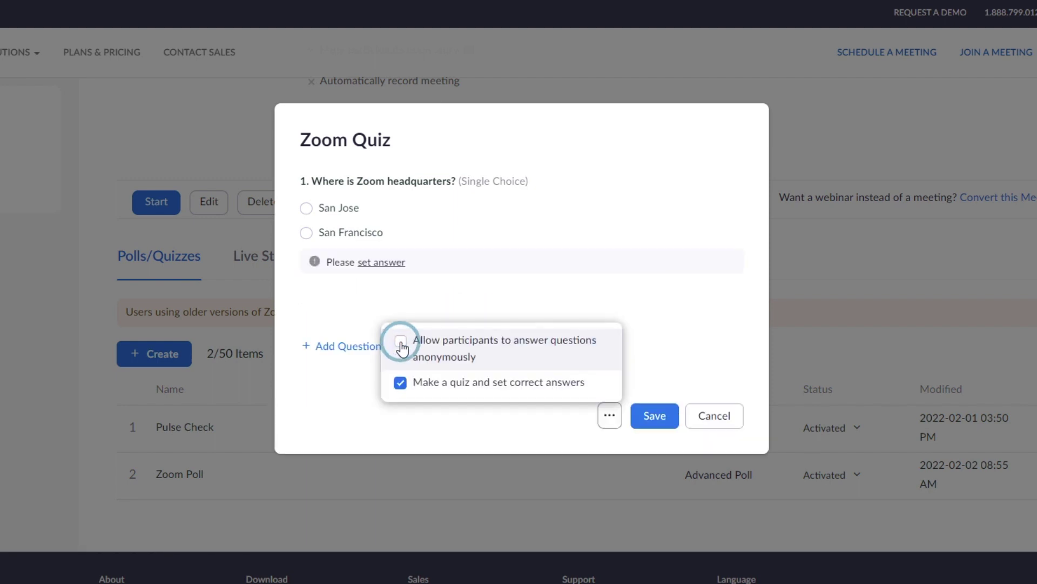
left_click(382, 263)
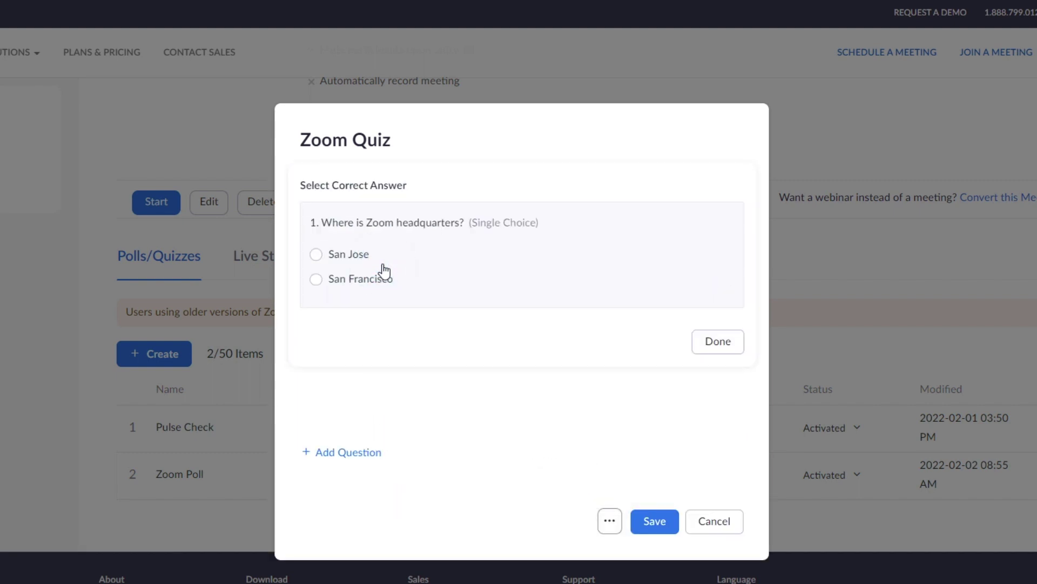
left_click(317, 255)
left_click(718, 350)
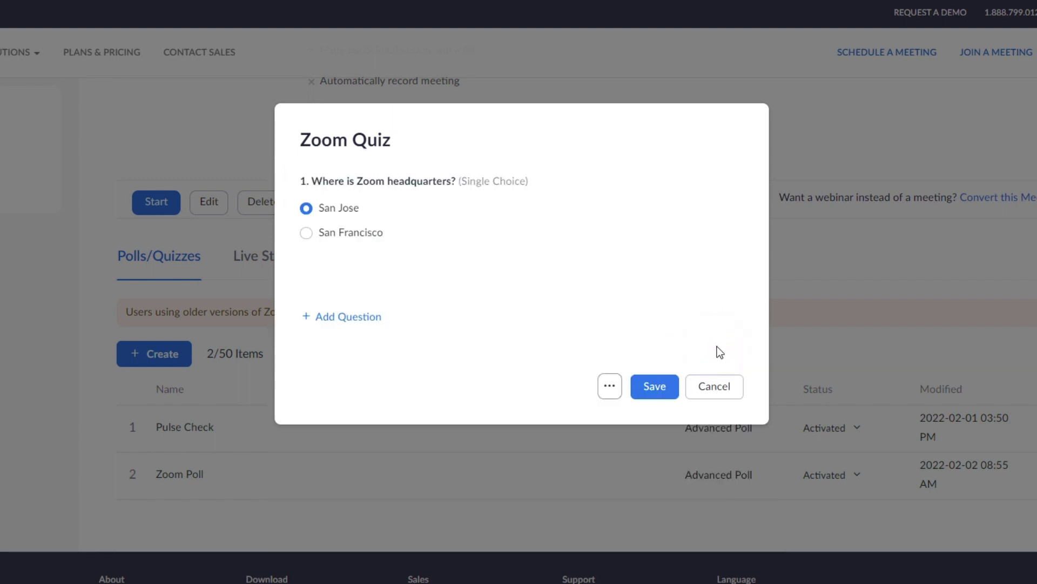
left_click(654, 397)
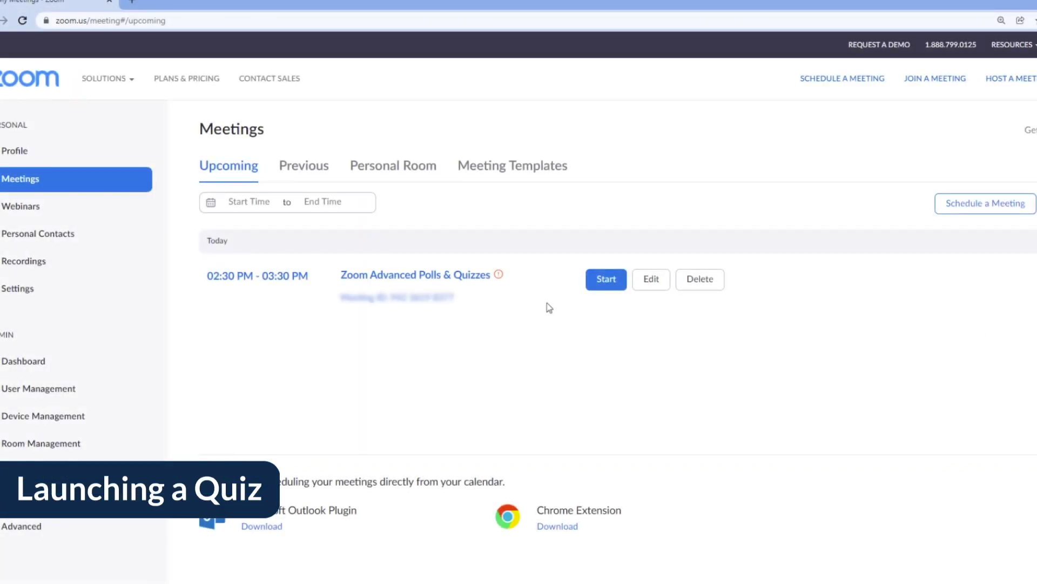
Start the "Zoom Advanced Polls & Quizzes" meeting as host and open it in the Zoom client.
left_click(603, 285)
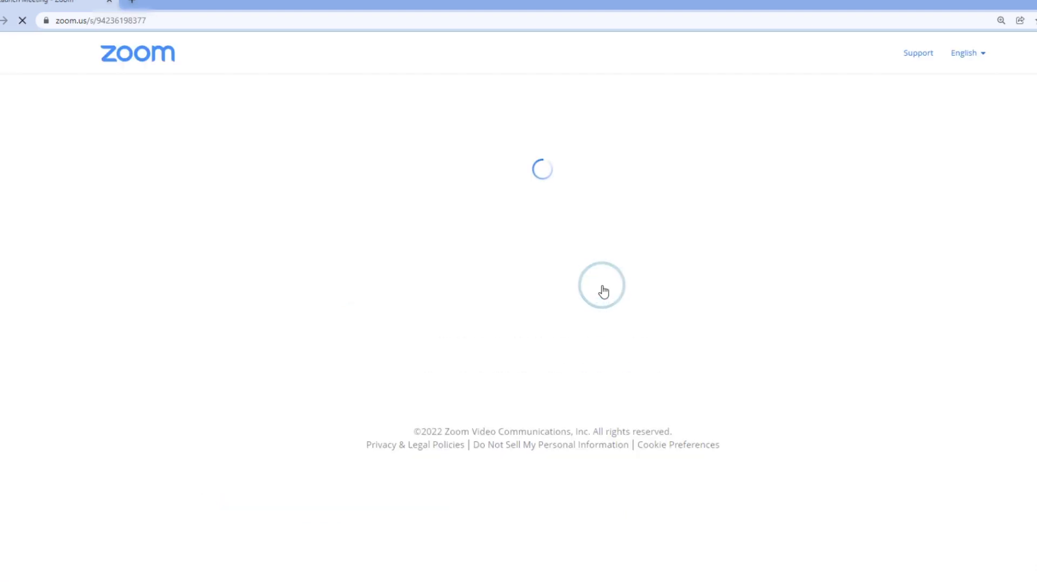
left_click(595, 123)
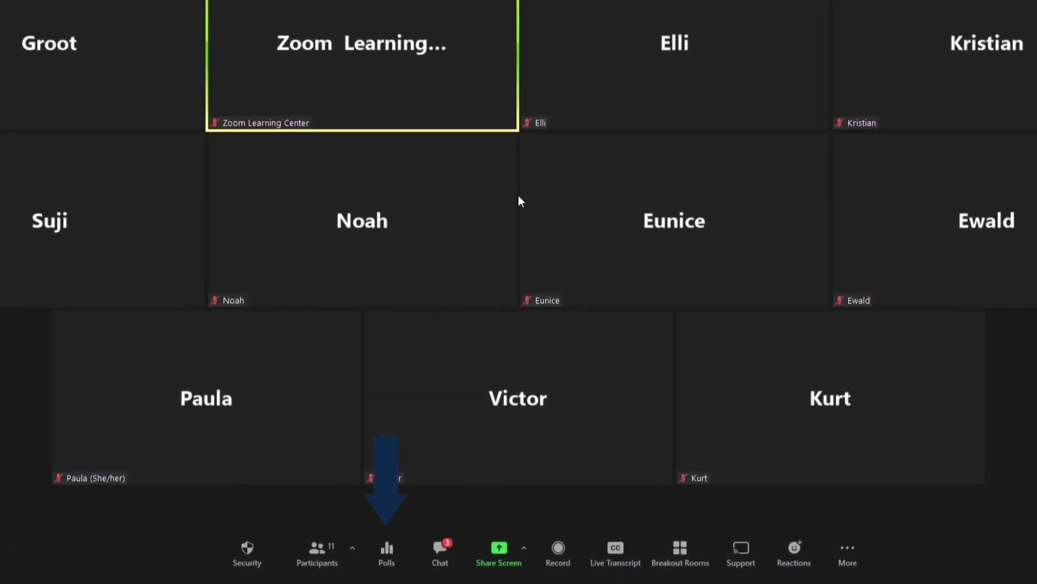
Open the meeting's polls, select "Zoom Quiz" and launch it for the participants.
mouse_move(453, 364)
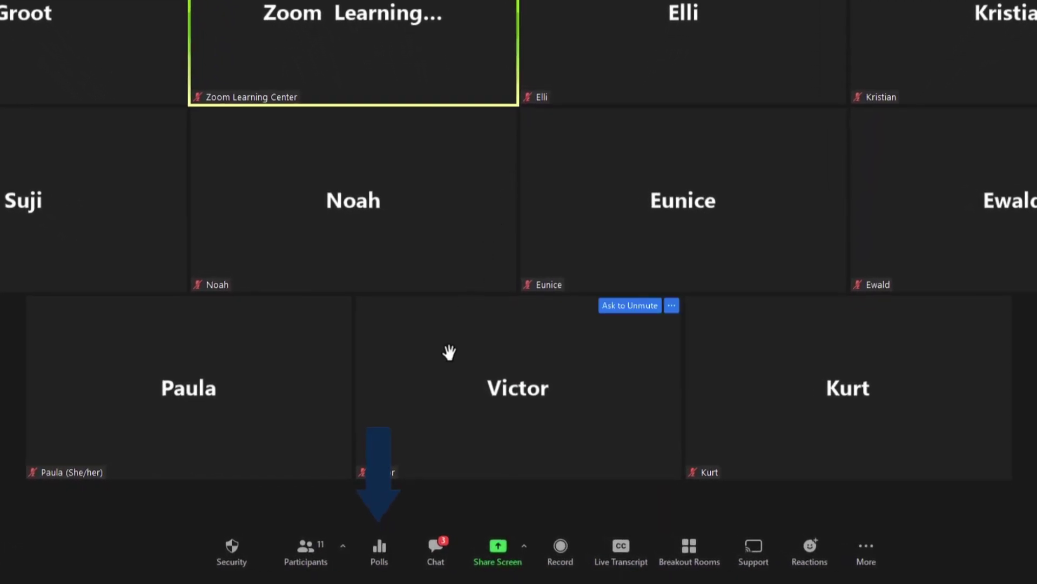
left_click(380, 544)
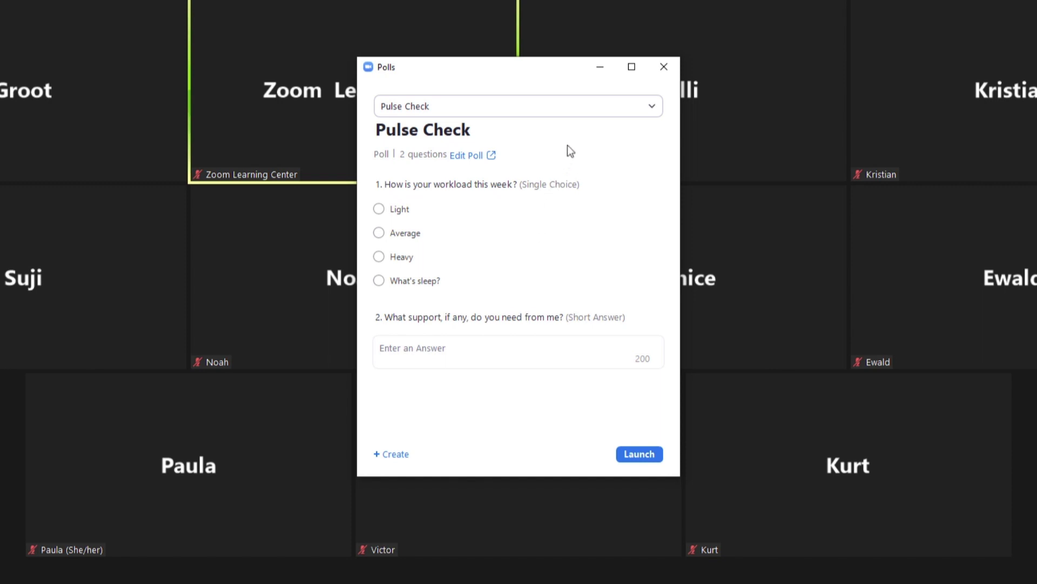
left_click(582, 111)
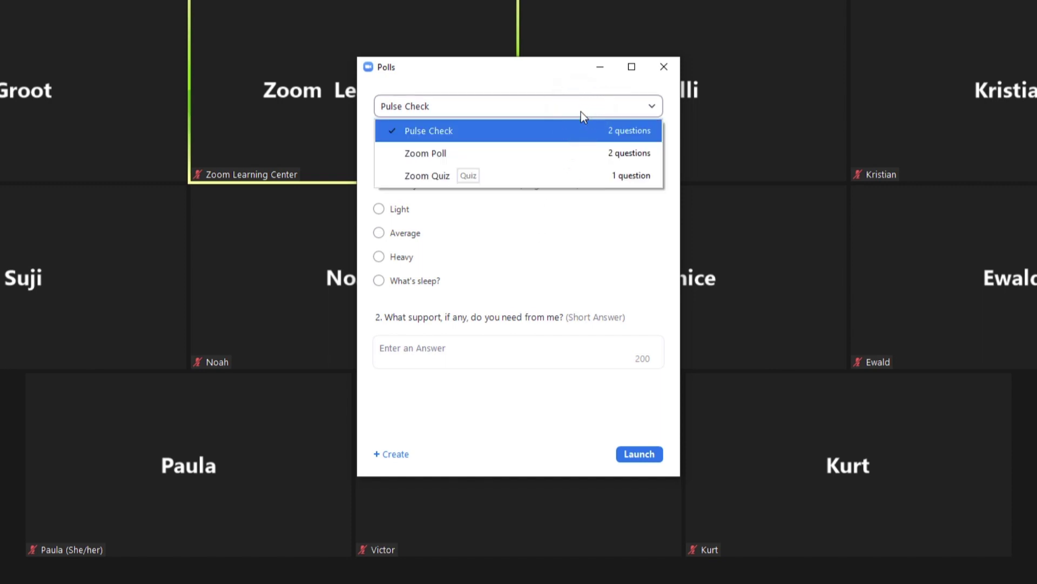
left_click(525, 175)
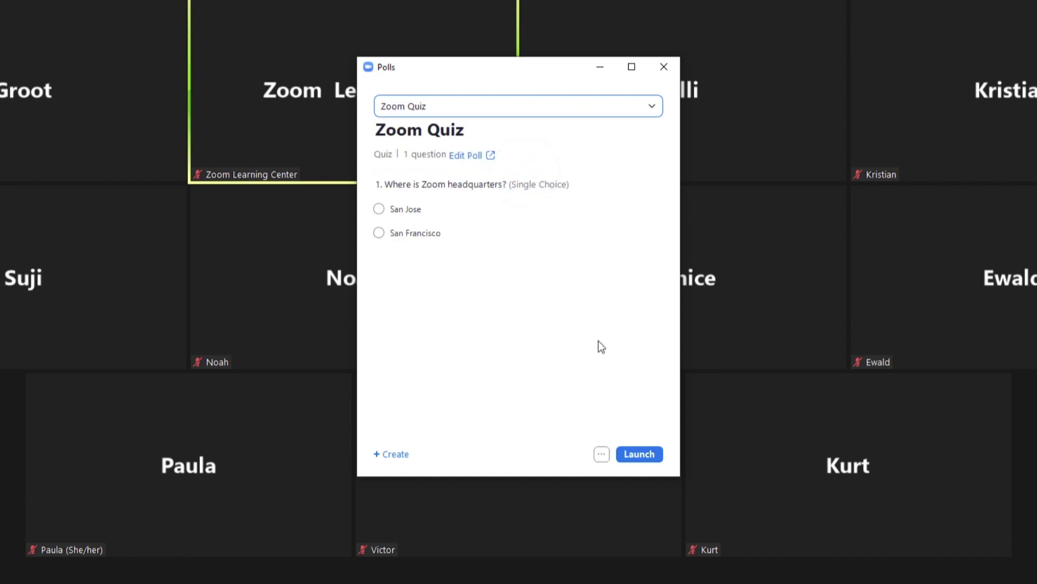
left_click(651, 461)
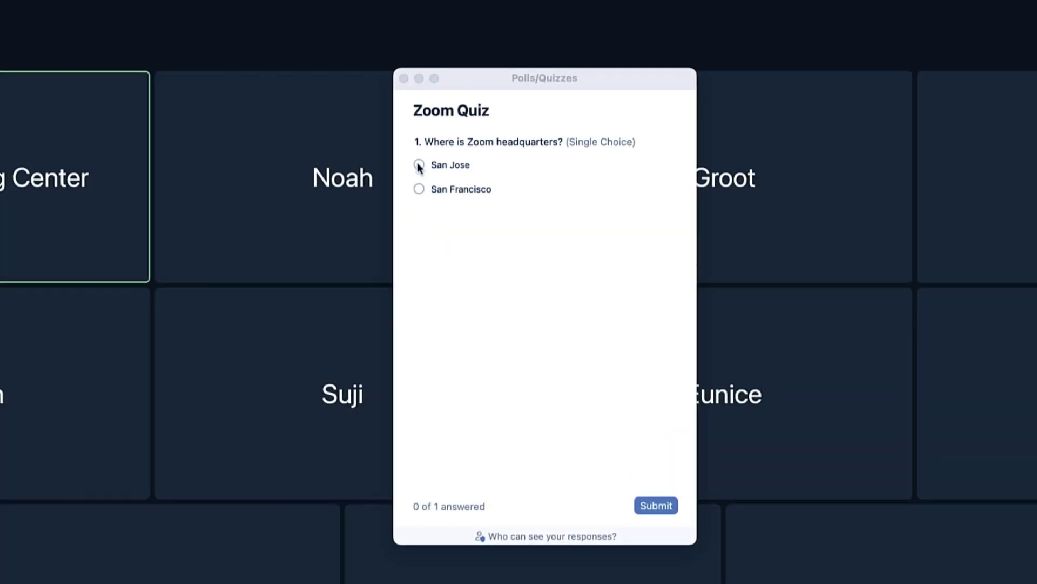
Answer the headquarters question with San Jose as a participant, and end the quiz as host.
left_click(412, 161)
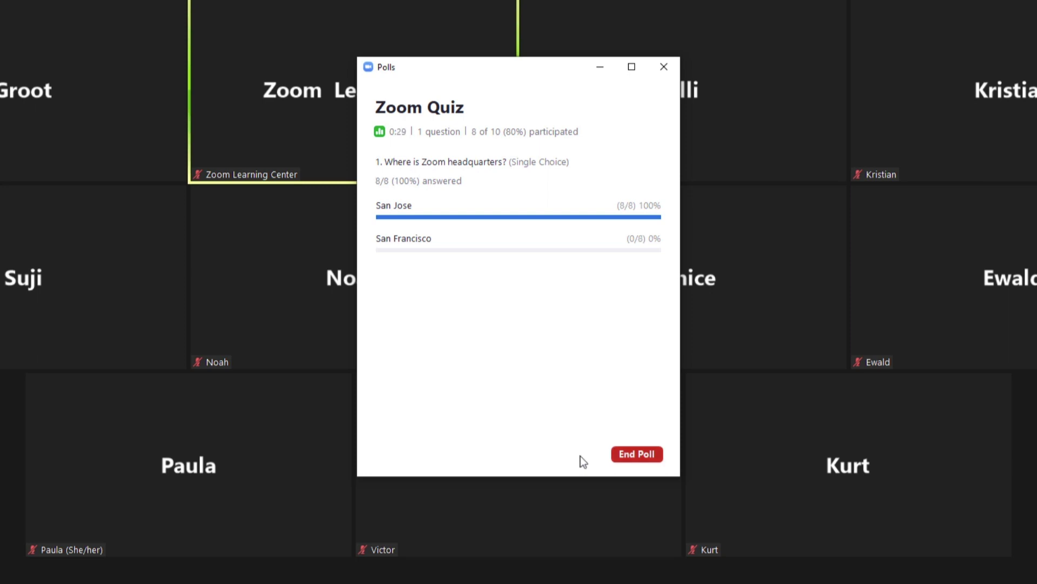
left_click(624, 456)
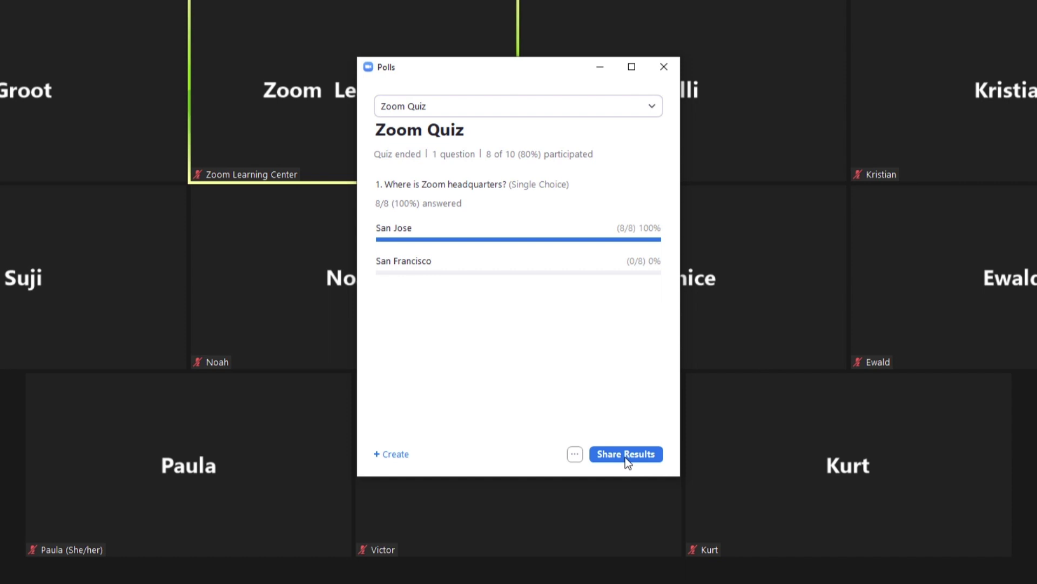
Review the additional options for the ended quiz, such as re-launching it or downloading its results.
left_click(625, 458)
left_click(575, 455)
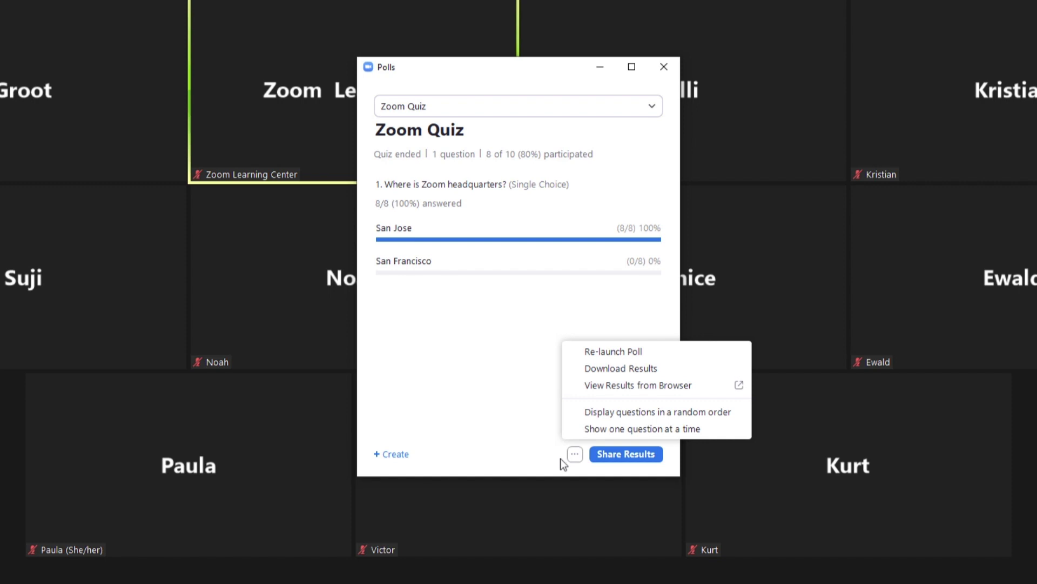
left_click(558, 458)
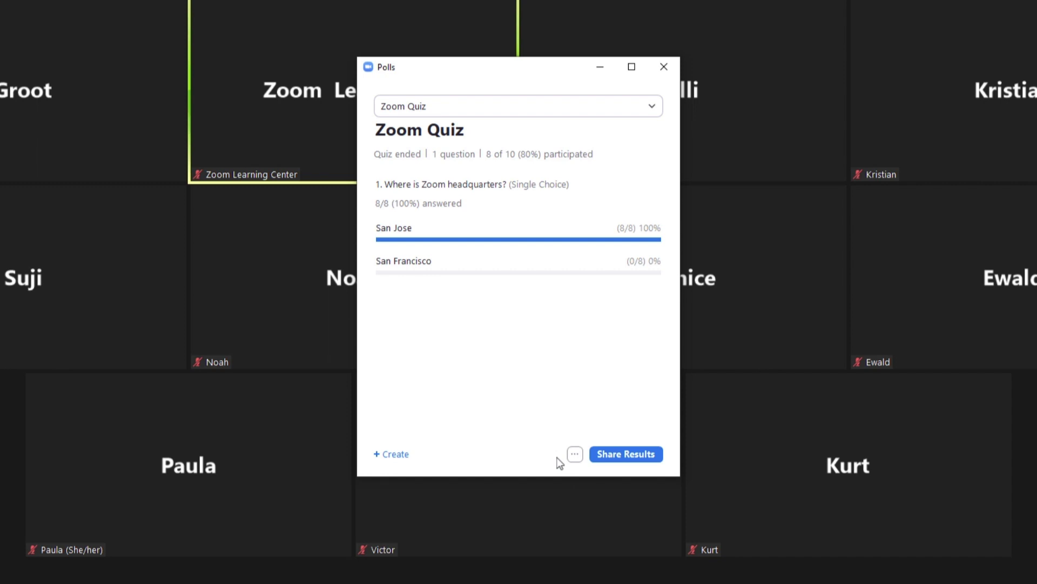
Share the Zoom Quiz results with the correct answers shown to all, and stop sharing them.
left_click(598, 456)
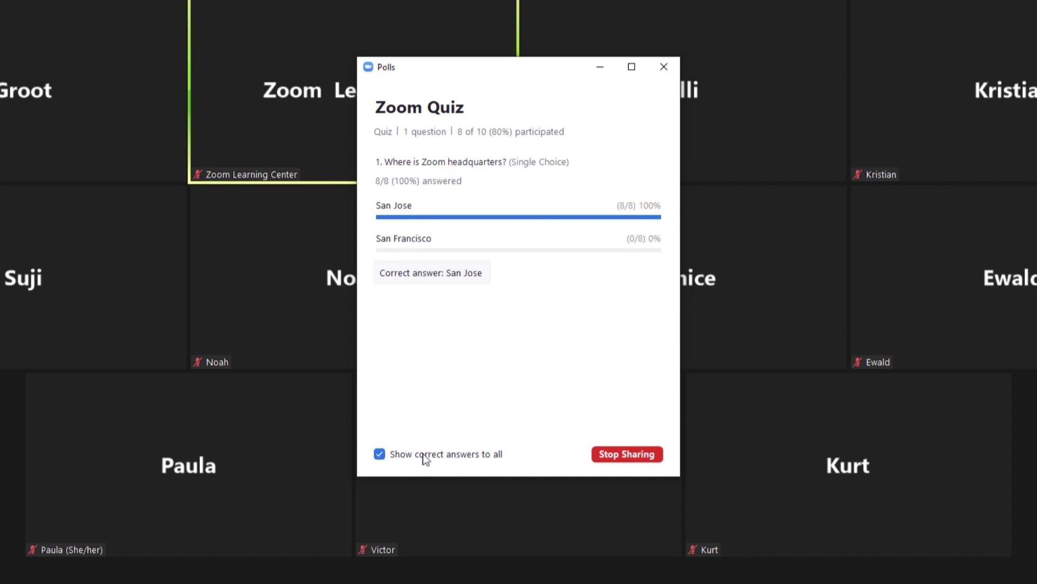
left_click(619, 458)
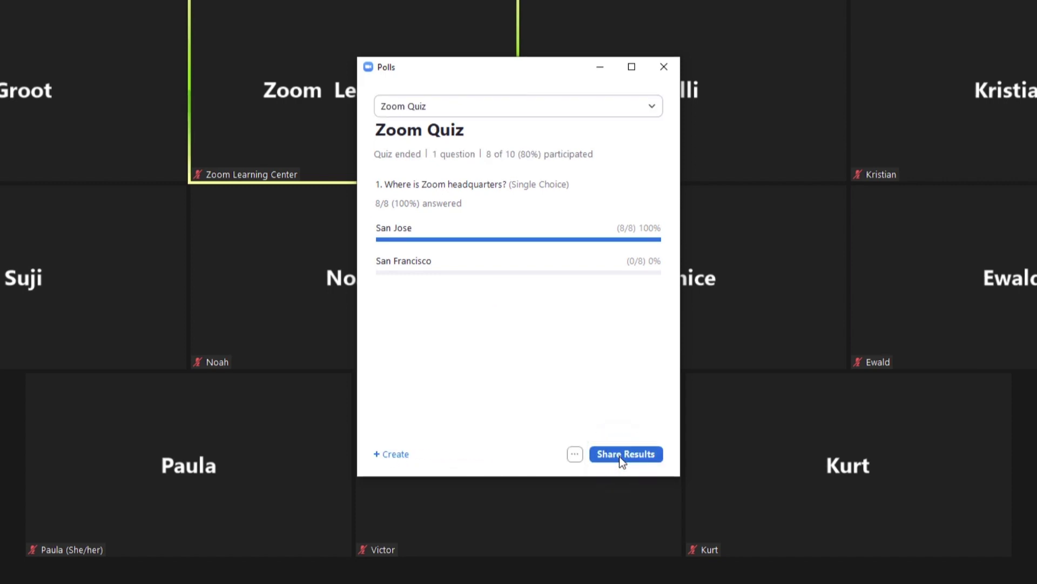